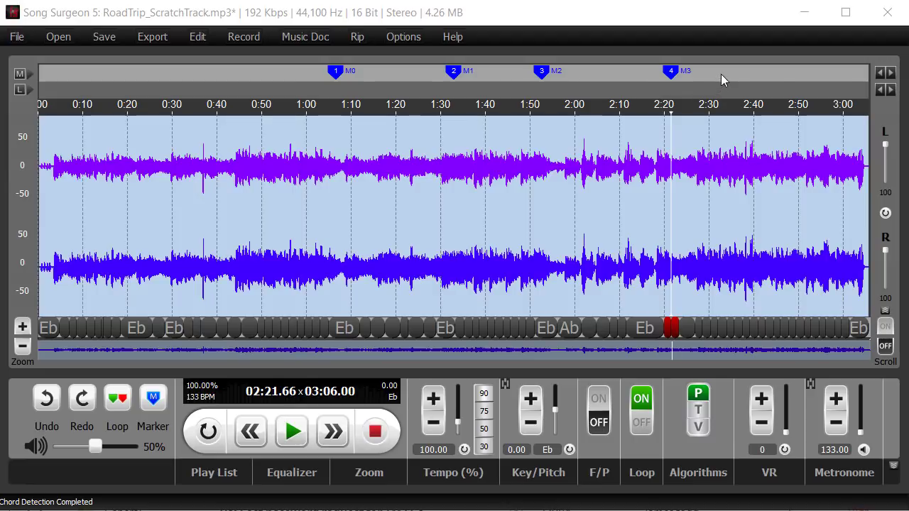
# Step: Add a marker at 2:37 and another at the 2:57 playhead position, giving markers M0–M6
pyautogui.click(740, 71)
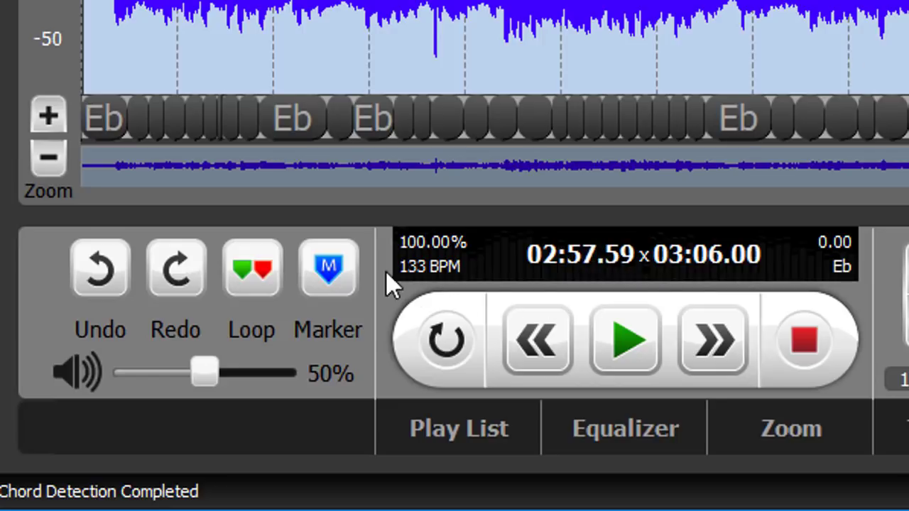
pyautogui.click(326, 269)
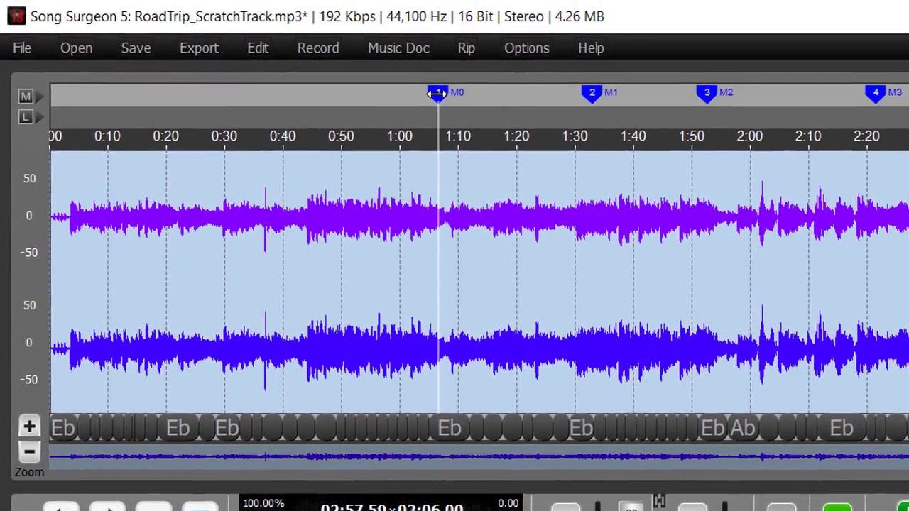
# Step: Edit the first marker and change its label from M0 to 'Chorus'
pyautogui.rightClick(367, 78)
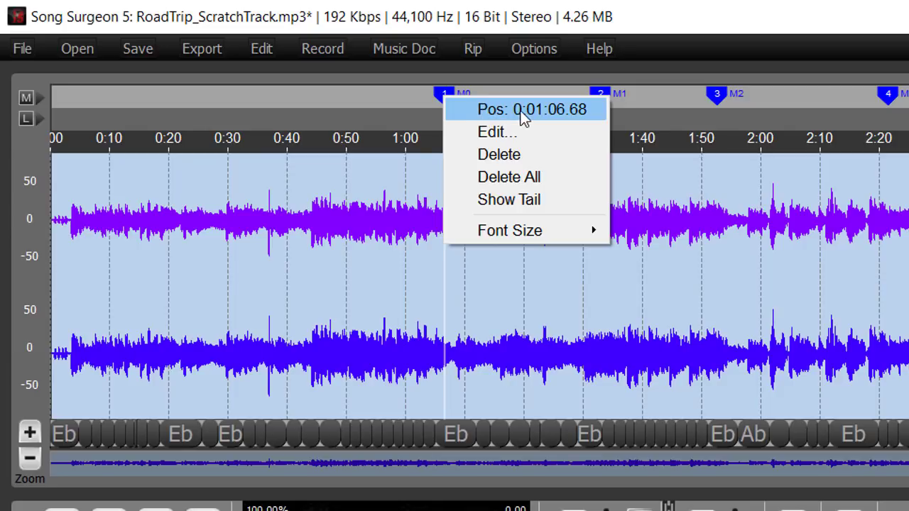
pyautogui.click(518, 133)
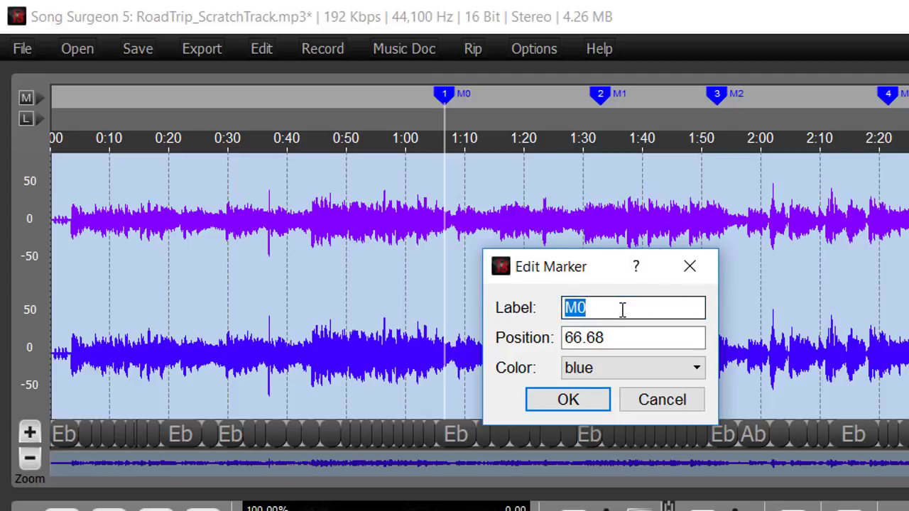
pyautogui.click(622, 310)
pyautogui.moveTo(597, 315); pyautogui.dragTo(538, 305)
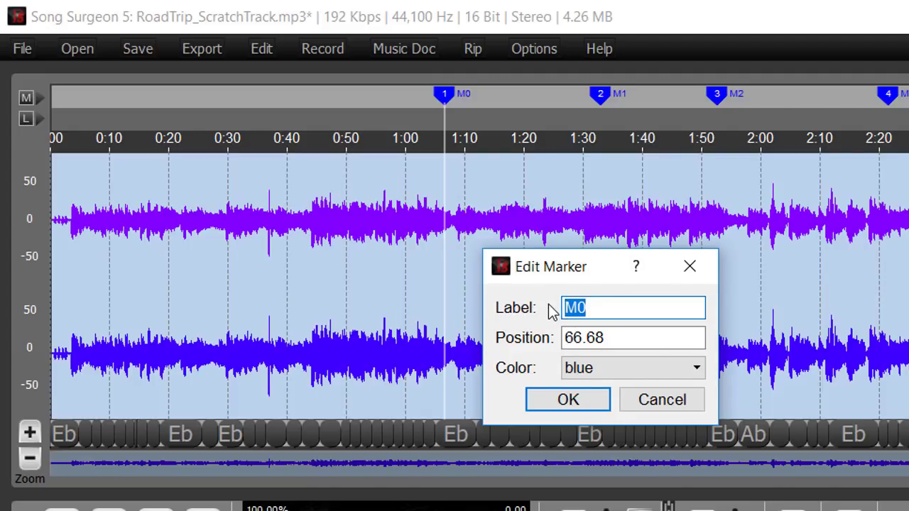
pyautogui.write('Chorus')
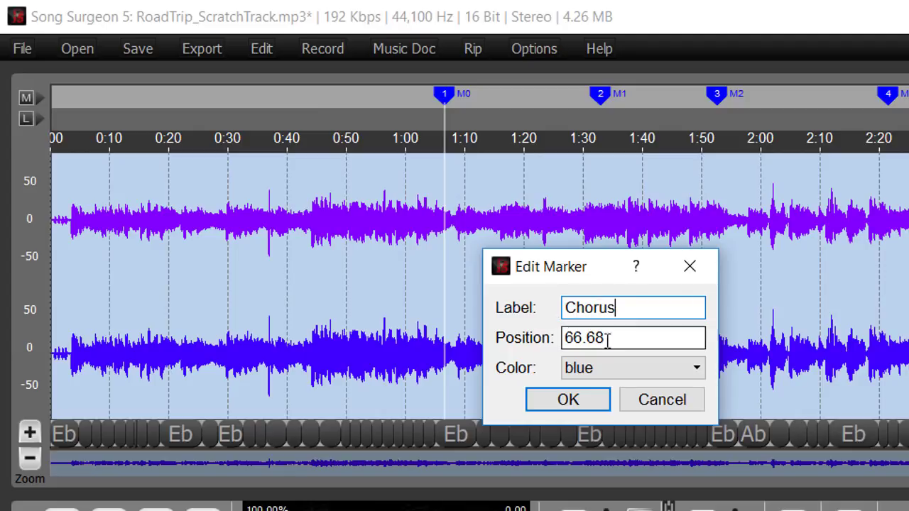
# Step: Change the marker position from 66.68 to 70.00 seconds, make it red, and confirm
pyautogui.moveTo(625, 339); pyautogui.dragTo(539, 347)
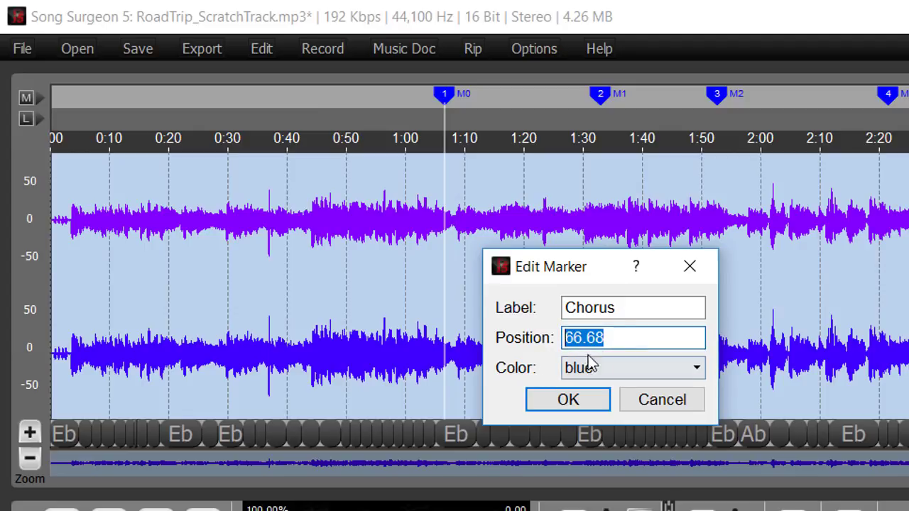
pyautogui.click(618, 337)
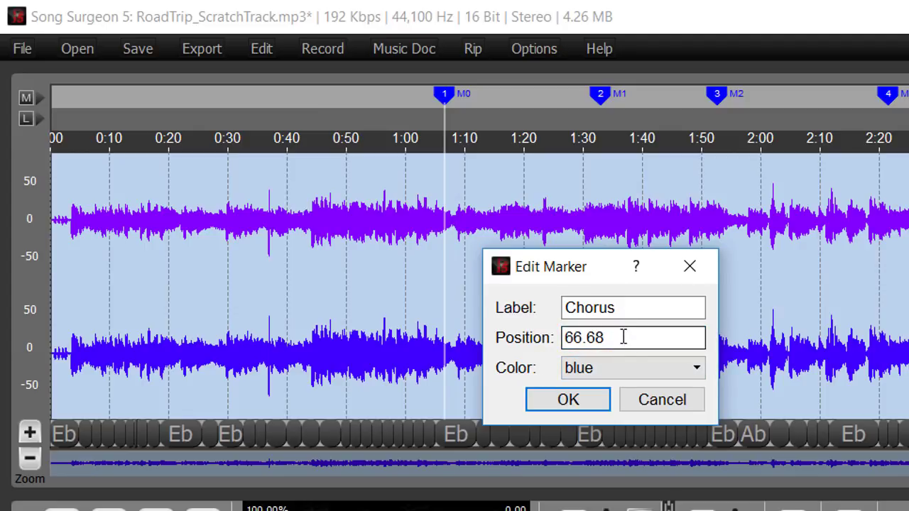
pyautogui.moveTo(623, 338); pyautogui.dragTo(562, 339)
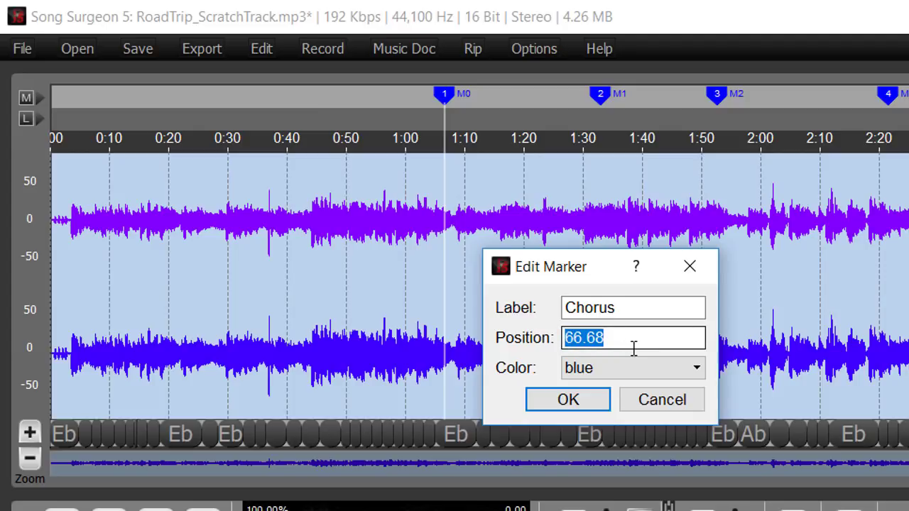
pyautogui.write('70.00')
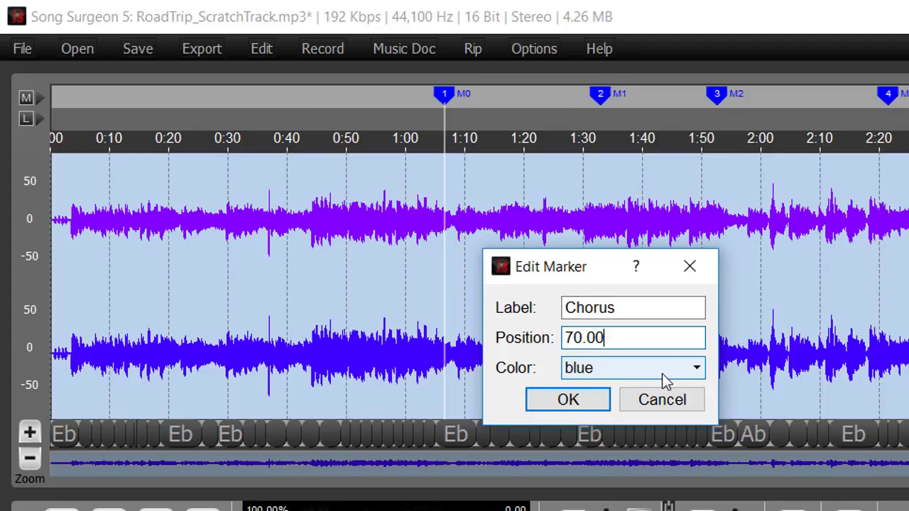
pyautogui.click(662, 374)
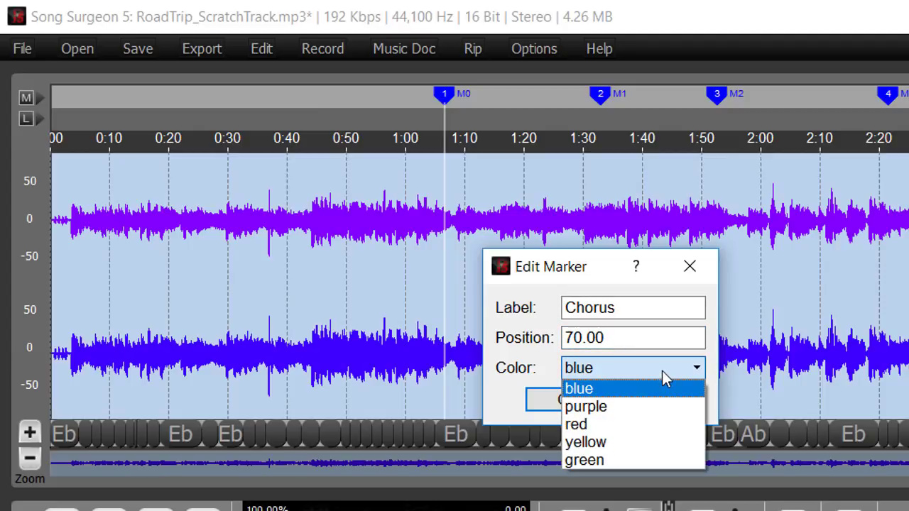
pyautogui.click(594, 426)
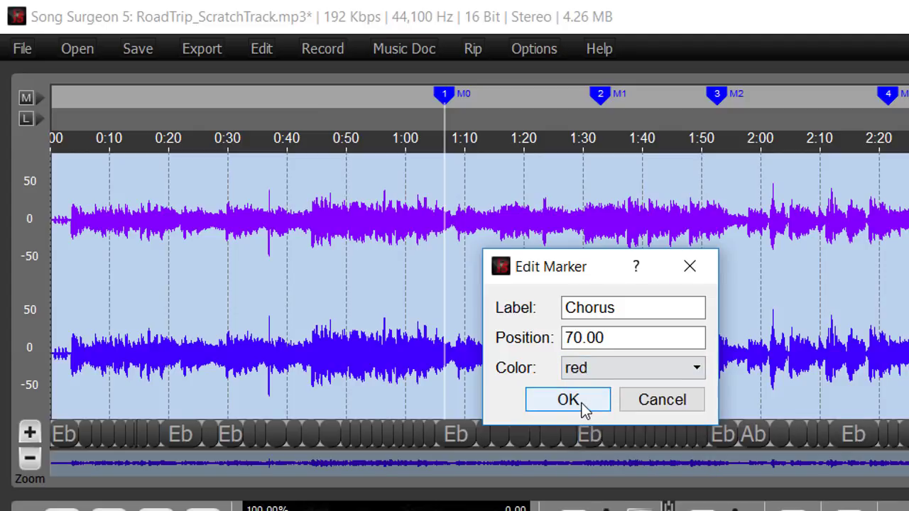
pyautogui.click(572, 400)
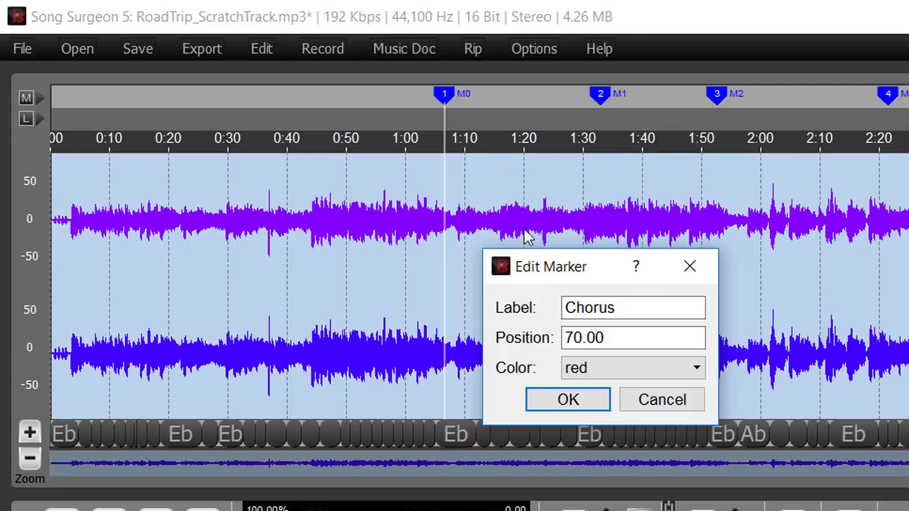
pyautogui.click(570, 400)
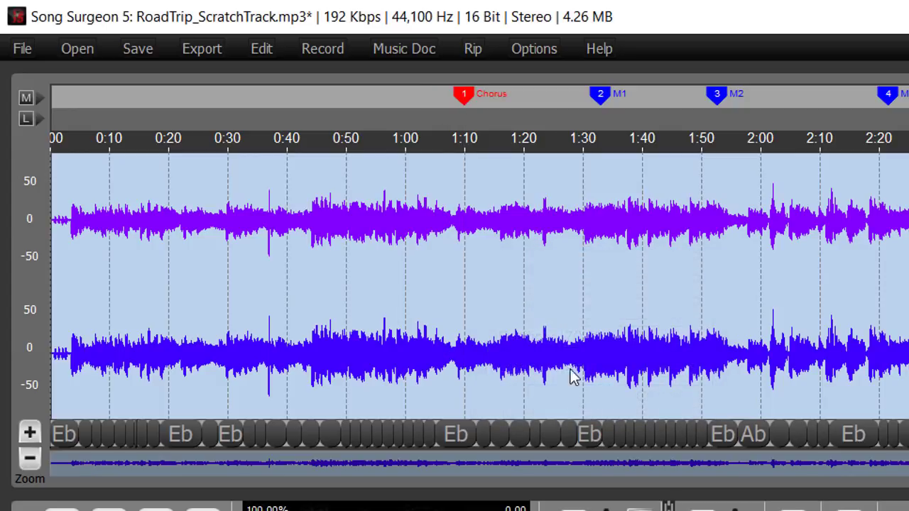
# Step: Enlarge the marker label font to 16 from the red Chorus marker's menu
pyautogui.rightClick(463, 96)
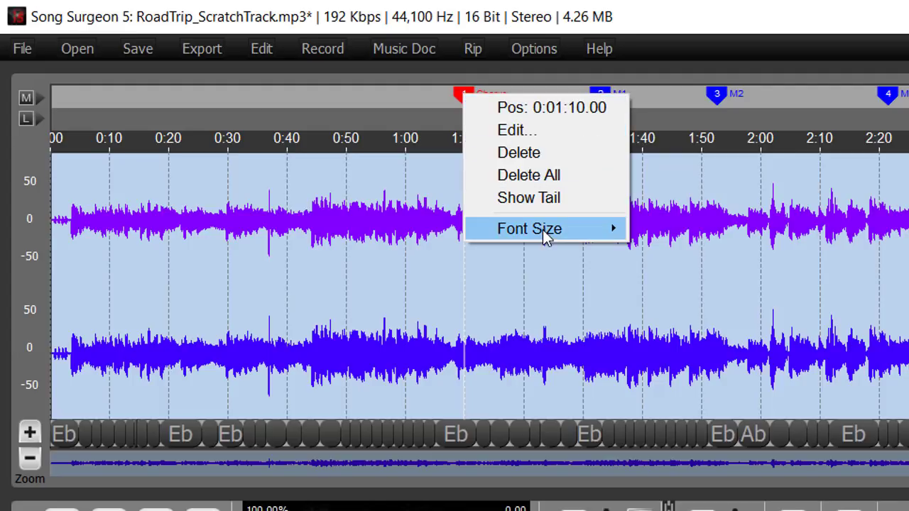
pyautogui.moveTo(544, 233)
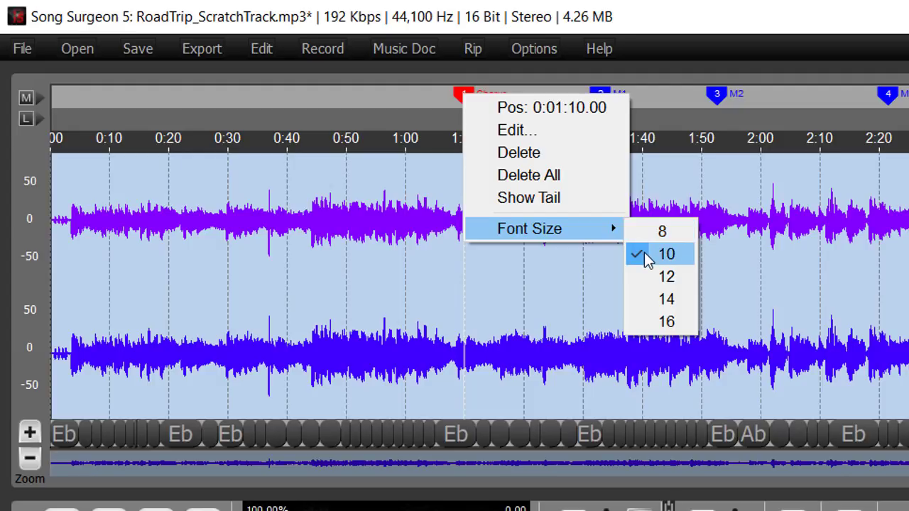
pyautogui.click(663, 323)
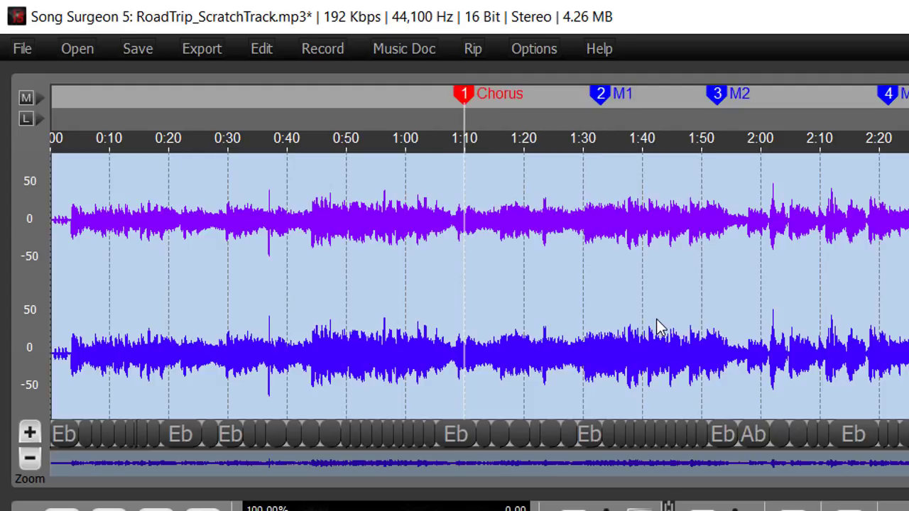
# Step: Drag marker M1 earlier to about 1:29
pyautogui.rightClick(465, 93)
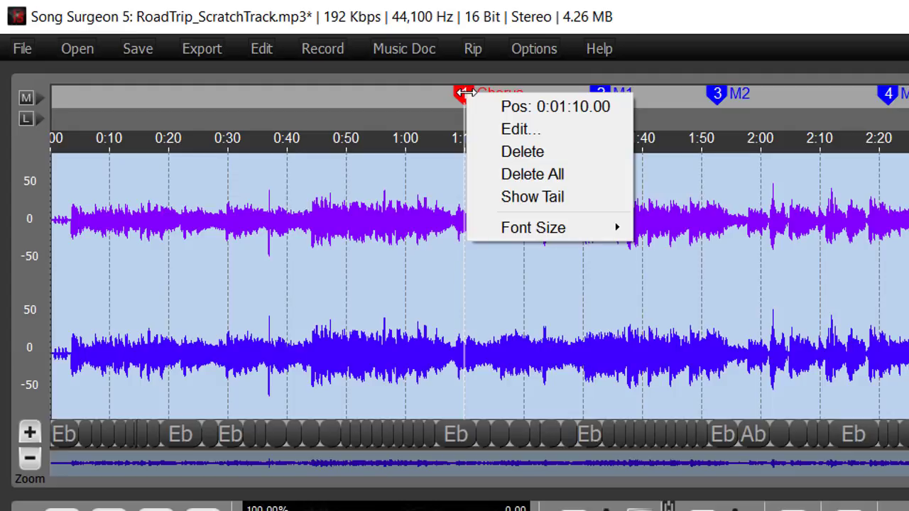
pyautogui.click(810, 44)
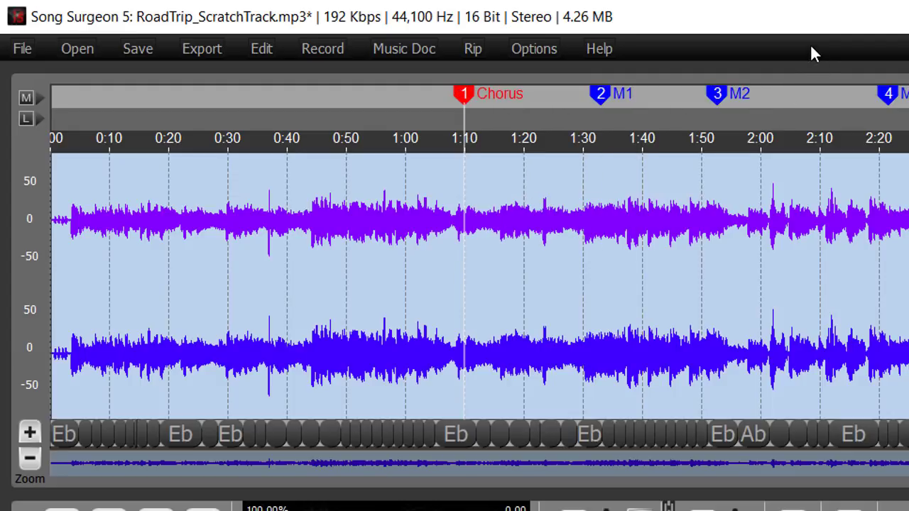
pyautogui.click(717, 94)
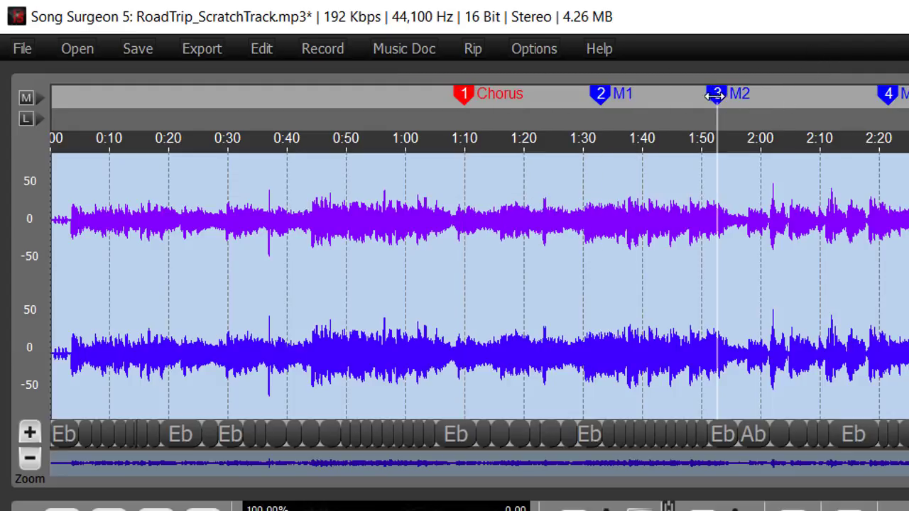
pyautogui.moveTo(601, 93)
pyautogui.mouseDown()
pyautogui.moveTo(656, 94)
pyautogui.moveTo(562, 93)
pyautogui.moveTo(577, 93)
pyautogui.mouseUp()
pyautogui.click(577, 94)
# Step: Turn on Show Tail so marker lines extend down through the waveform
pyautogui.rightClick(577, 94)
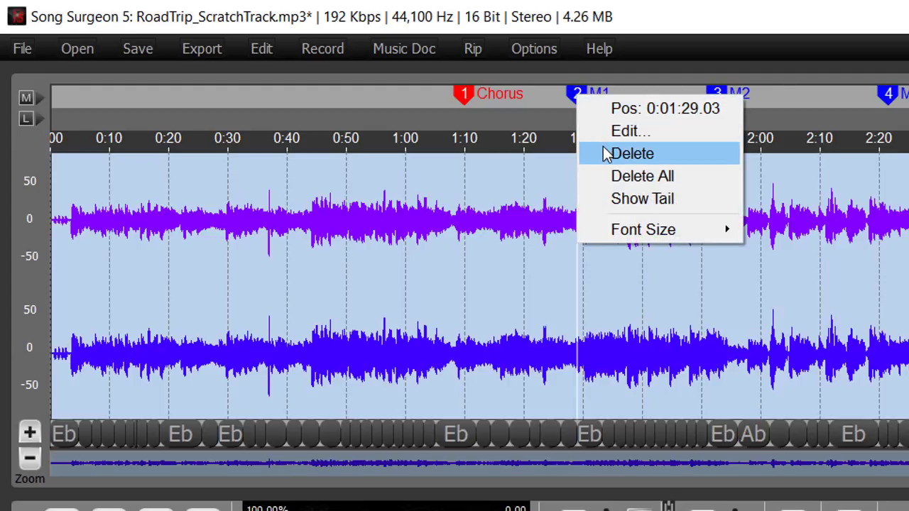
pyautogui.click(629, 201)
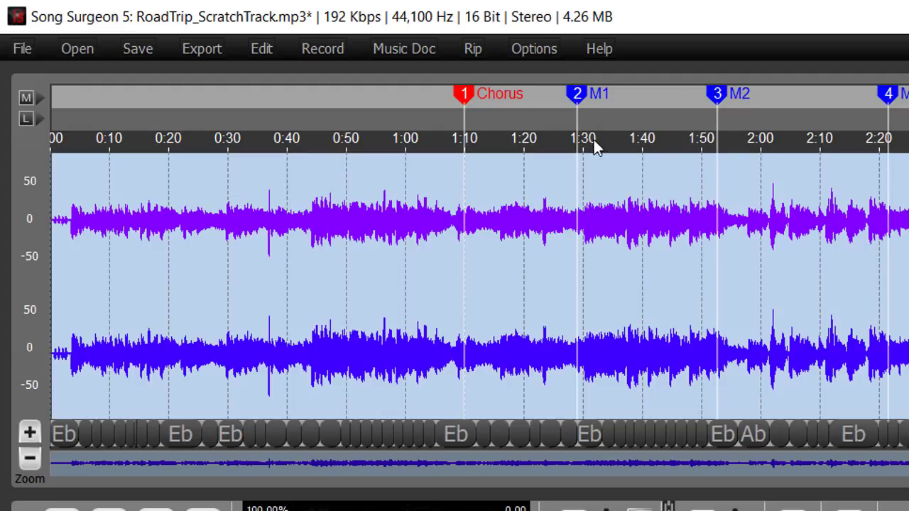
pyautogui.rightClick(577, 94)
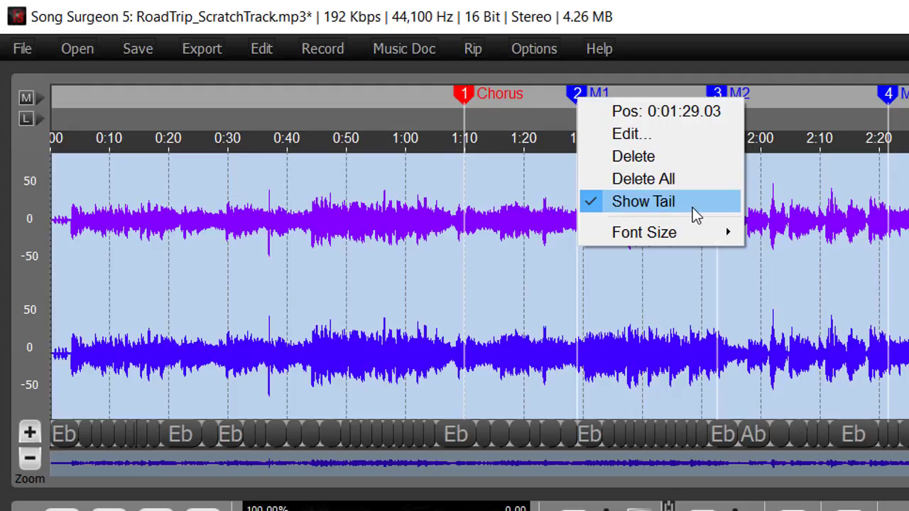
pyautogui.click(745, 49)
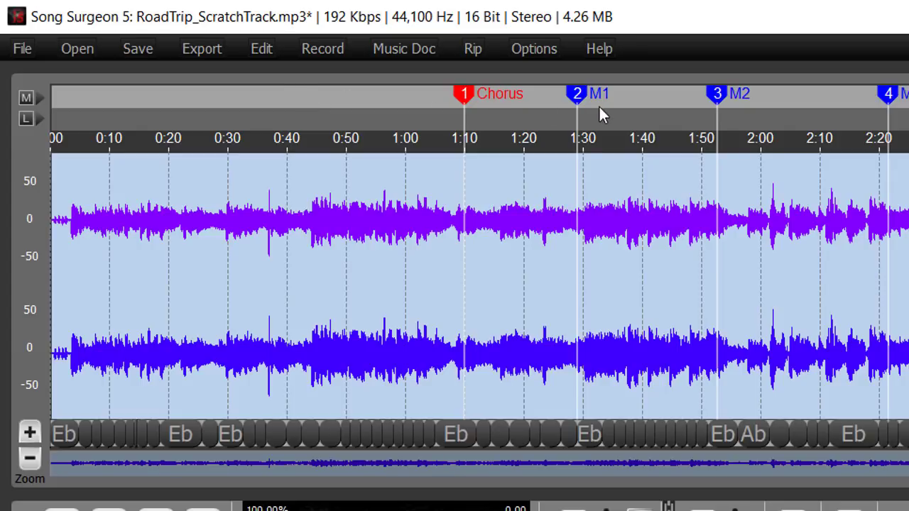
# Step: Delete marker M2 and move marker M4 to about 2:13
pyautogui.rightClick(717, 94)
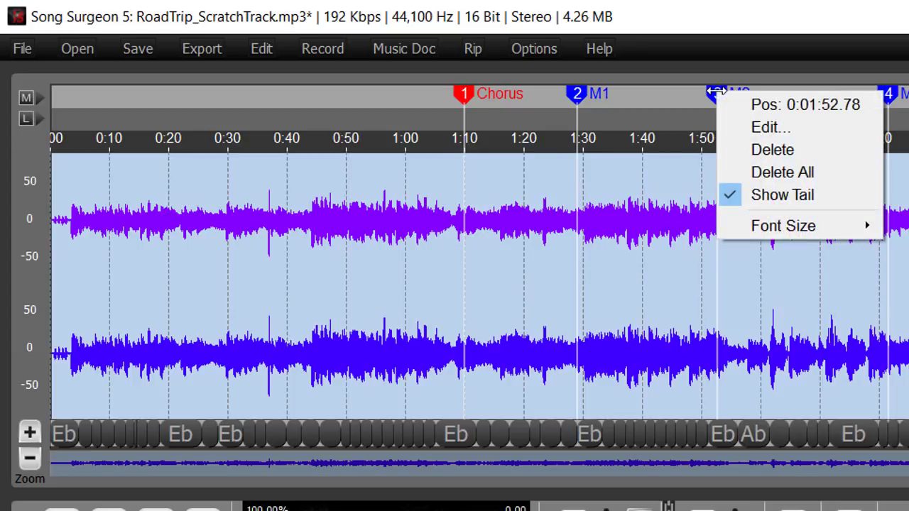
pyautogui.click(766, 149)
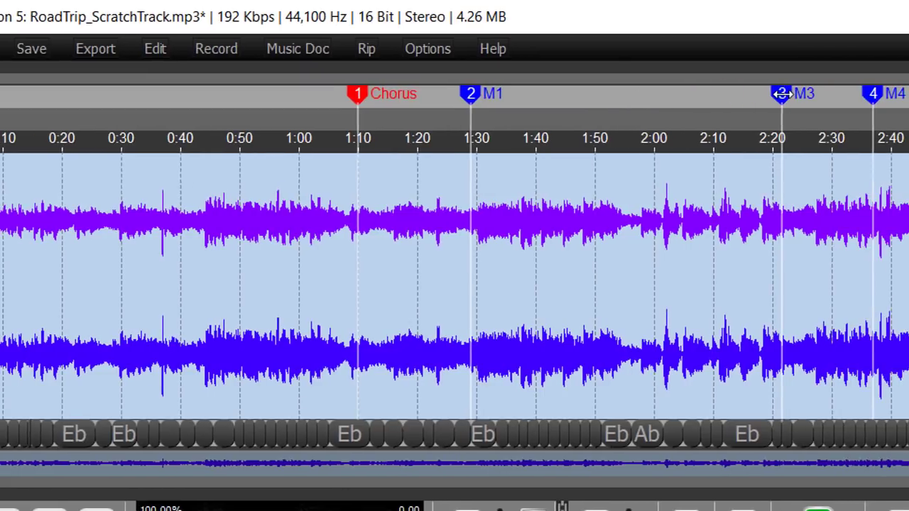
pyautogui.moveTo(681, 94); pyautogui.dragTo(497, 94)
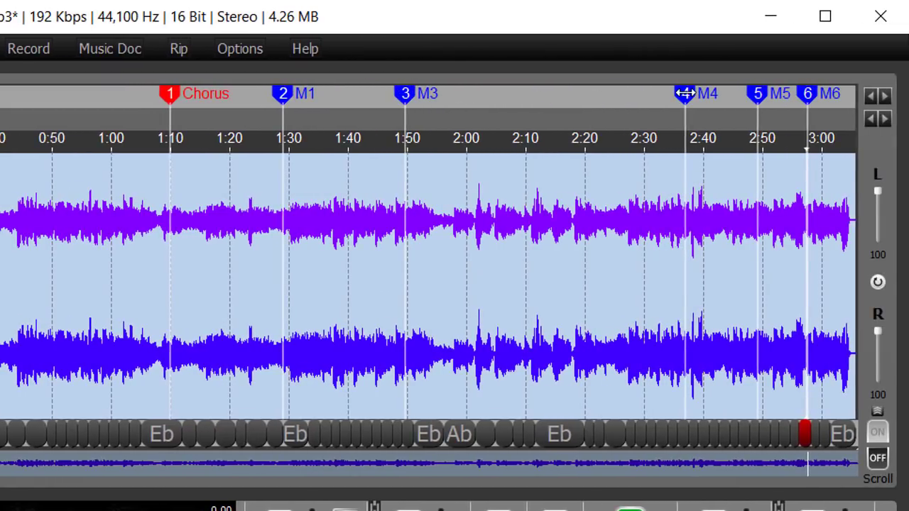
pyautogui.moveTo(775, 94); pyautogui.dragTo(640, 94)
pyautogui.moveTo(549, 93); pyautogui.dragTo(544, 93)
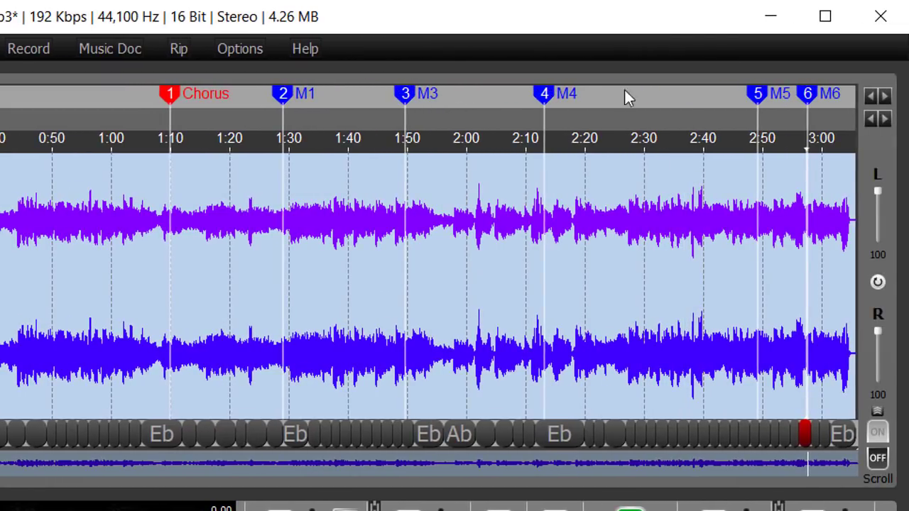
# Step: Add new marker M7 at about 2:30 and pull M5 back to about 2:38
pyautogui.click(755, 96)
pyautogui.moveTo(755, 96); pyautogui.dragTo(644, 94)
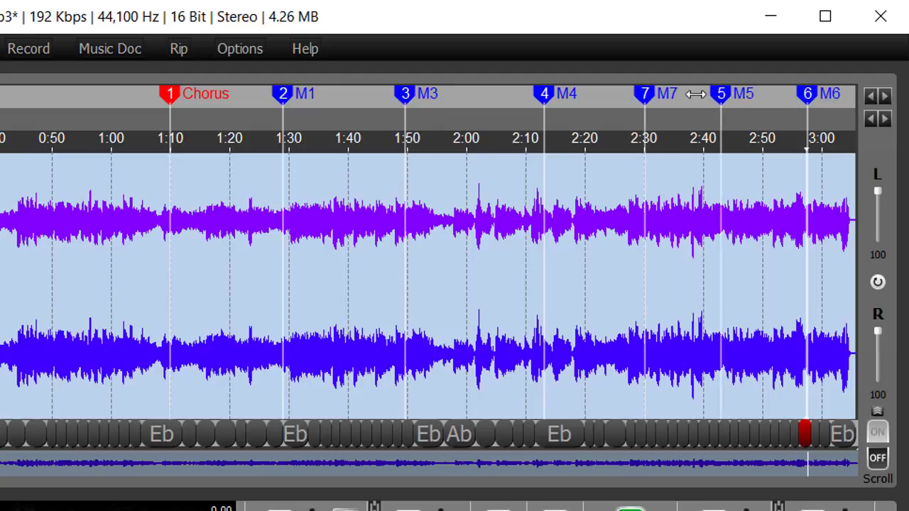
pyautogui.moveTo(693, 93); pyautogui.dragTo(690, 93)
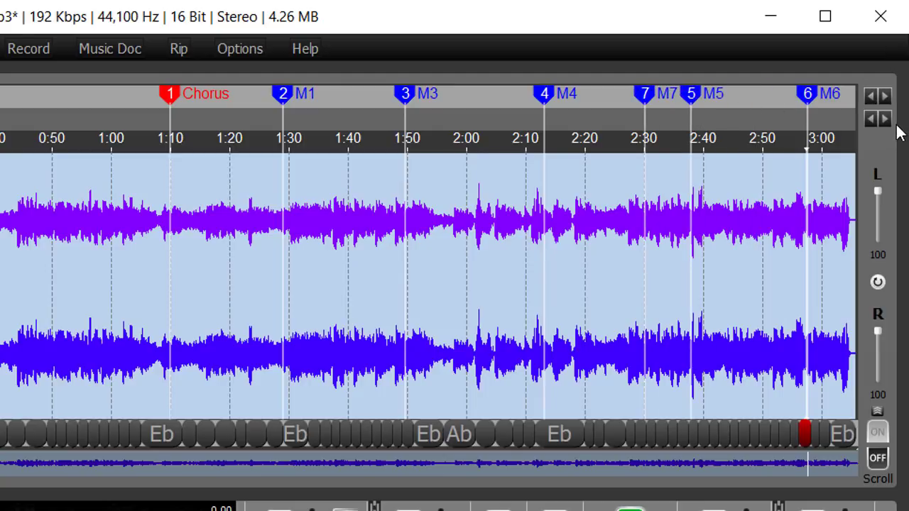
pyautogui.click(873, 98)
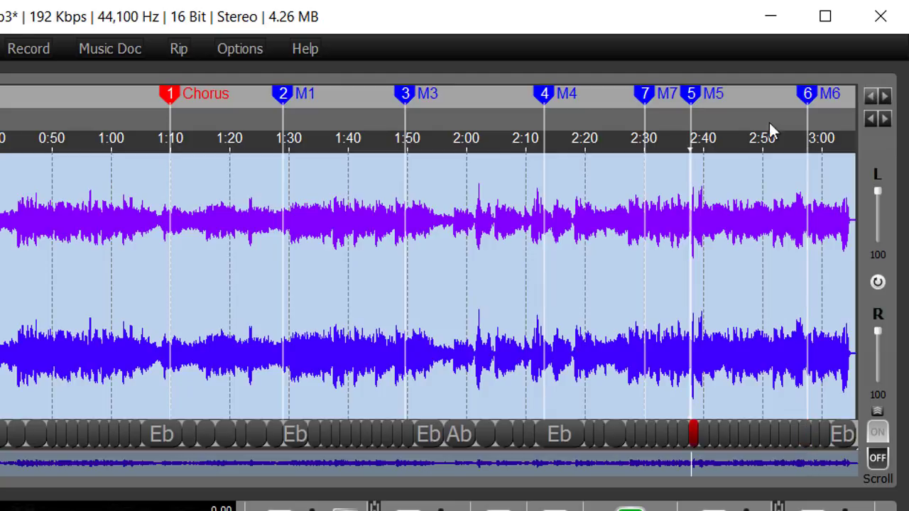
pyautogui.click(873, 102)
pyautogui.click(873, 102)
pyautogui.click(874, 101)
pyautogui.click(872, 100)
pyautogui.click(872, 99)
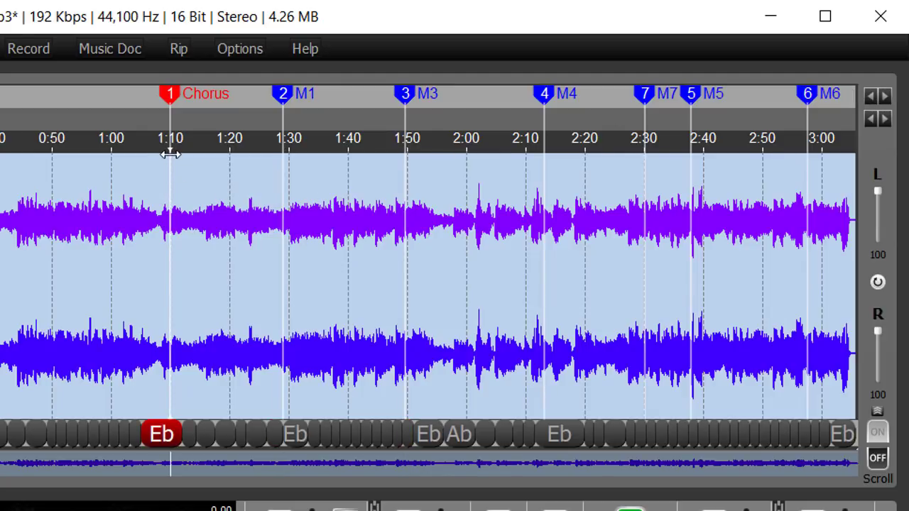
pyautogui.click(886, 98)
pyautogui.click(886, 98)
pyautogui.click(886, 98)
pyautogui.click(886, 98)
pyautogui.click(886, 98)
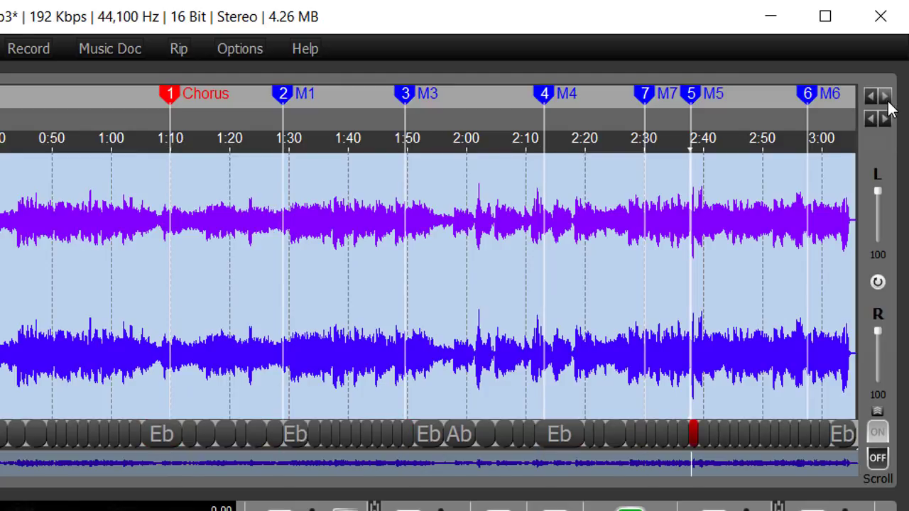